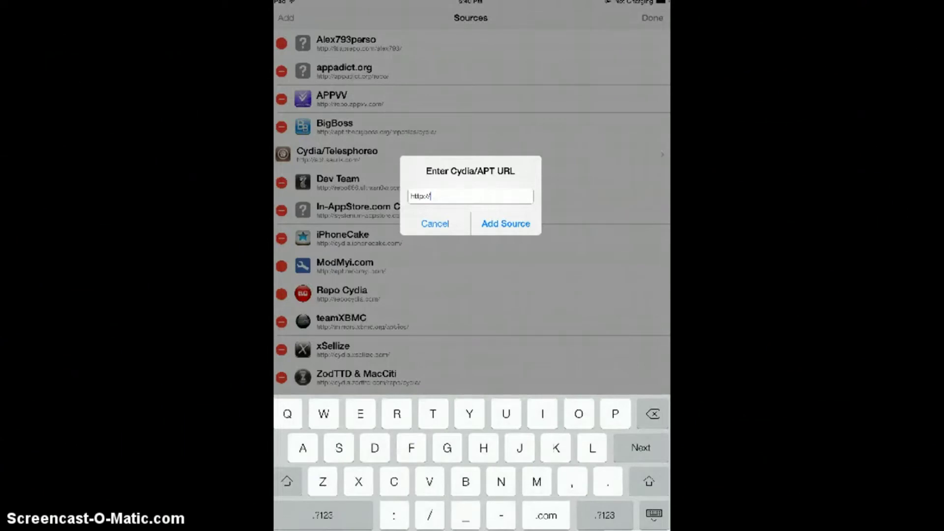
{"action": "type", "text": "repo"}
{"action": "type", "text": ".a"}
{"action": "type", "text": "ppvv"}
{"action": "type", "text": ".com/"}
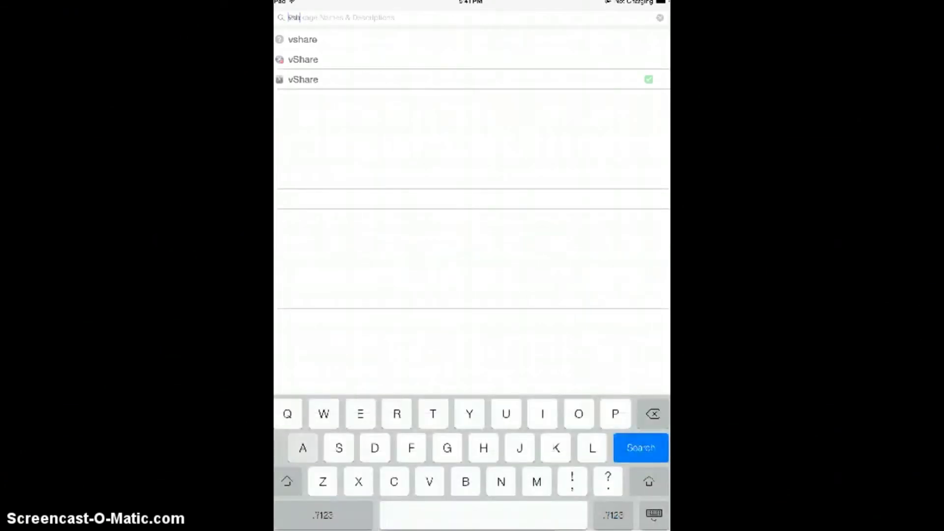
{"action": "type", "text": "are"}
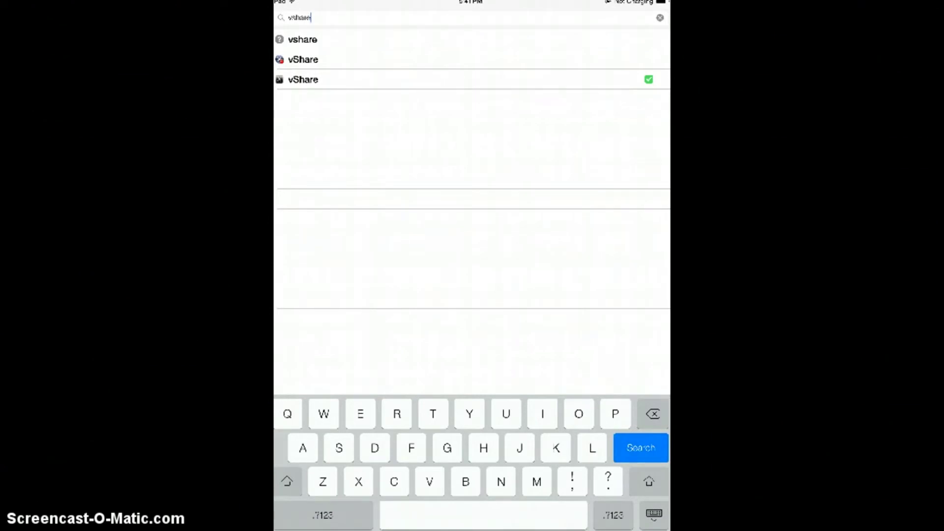
Open the vshare package (version 1.0.58) from the APPVV search results.
{"action": "left_click", "coordinate": [302, 39]}
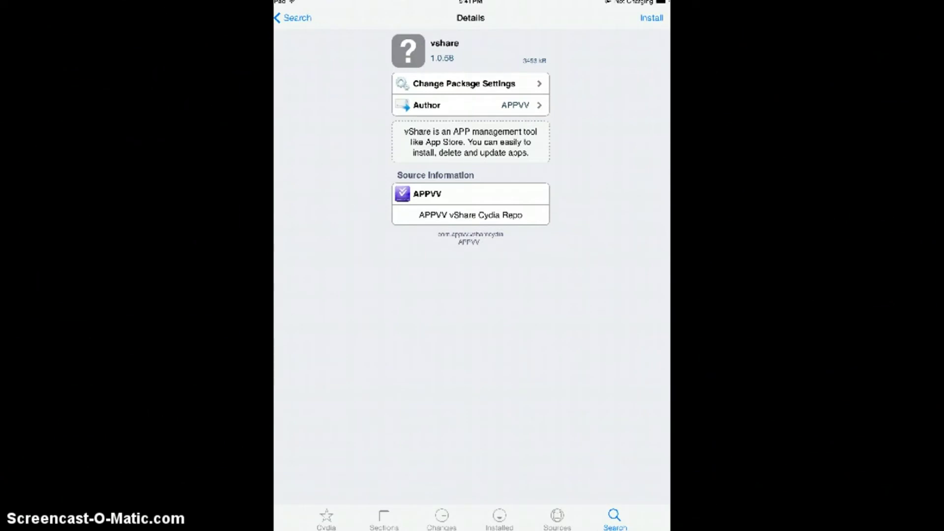
Install and confirm the vshare package, then close the completed install log.
{"action": "left_click", "coordinate": [651, 18]}
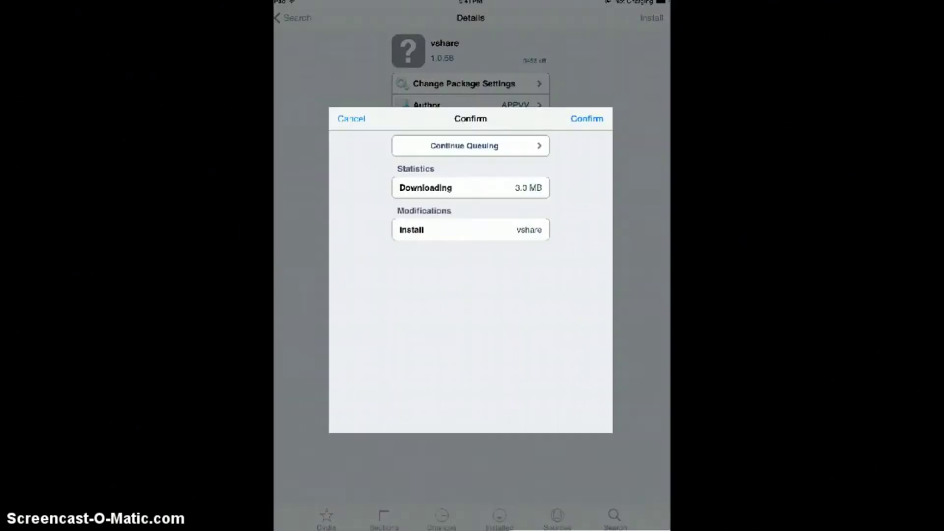
{"action": "left_click", "coordinate": [587, 119]}
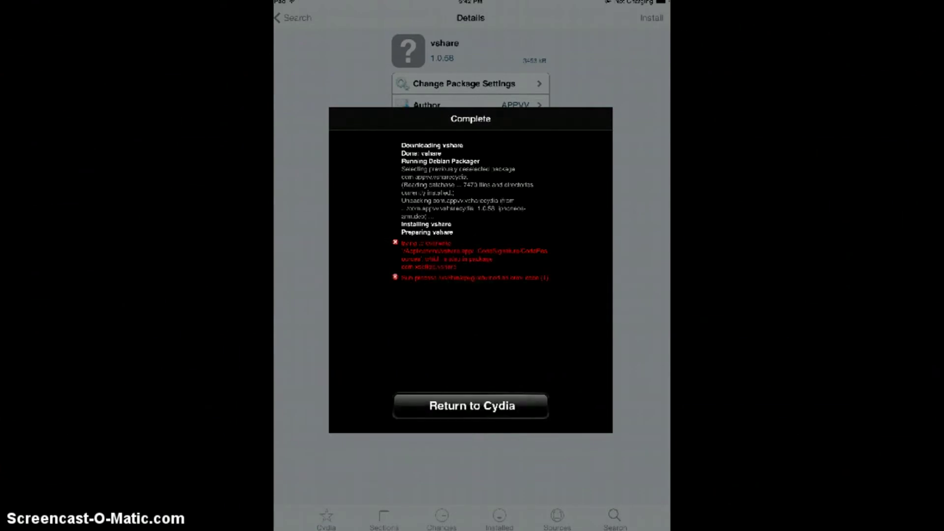
{"action": "left_click", "coordinate": [470, 406]}
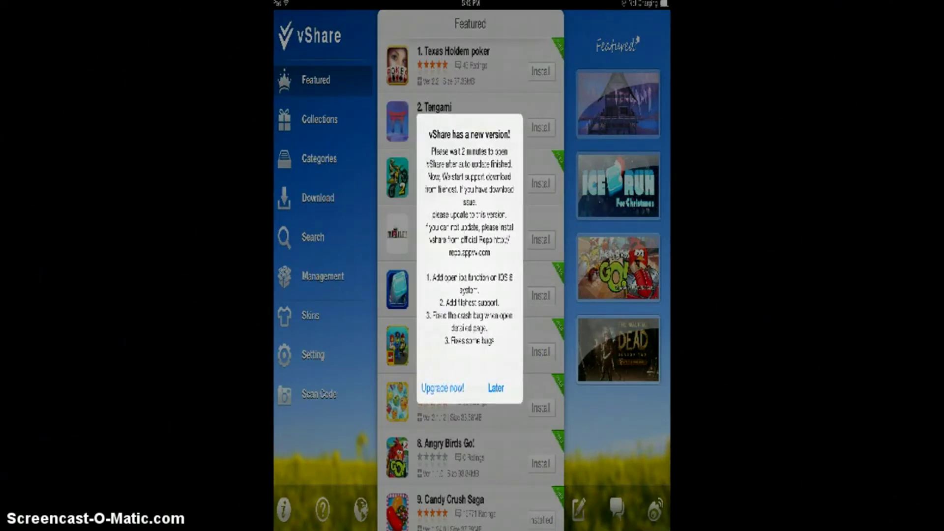
Postpone the vShare update with Later and go to the Search page.
{"action": "left_click", "coordinate": [443, 388]}
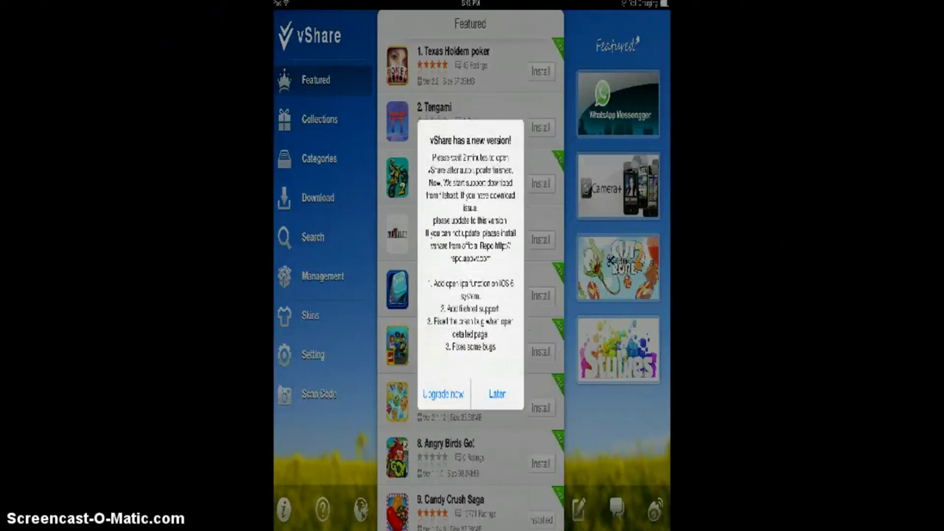
{"action": "left_click", "coordinate": [497, 394]}
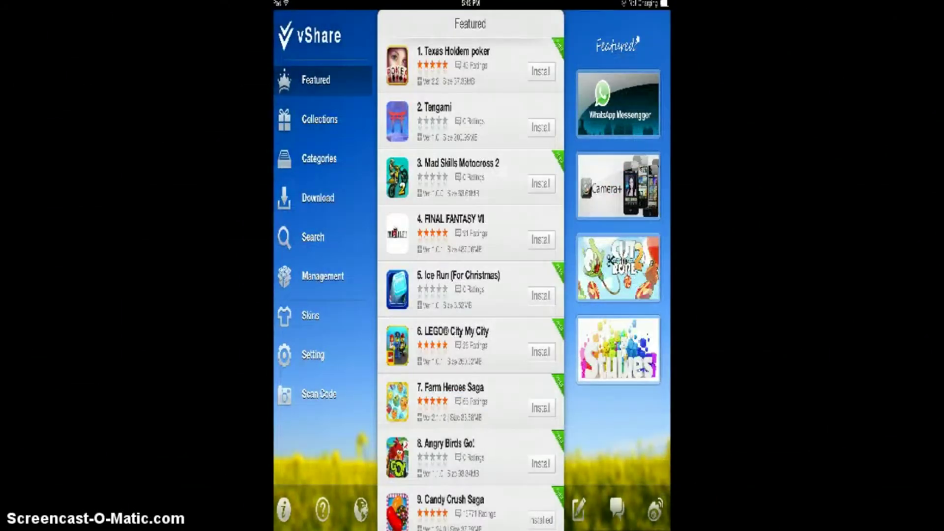
{"action": "left_click", "coordinate": [313, 236]}
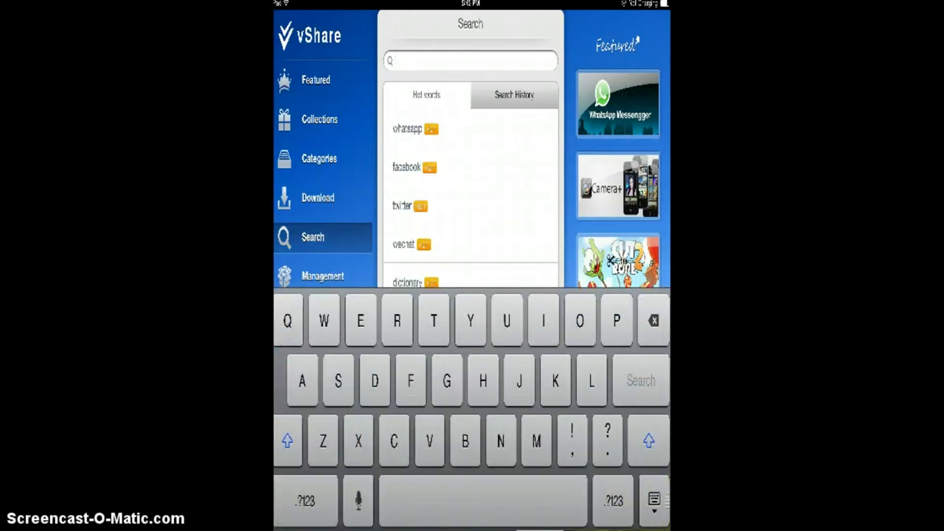
{"action": "type", "text": "ca"}
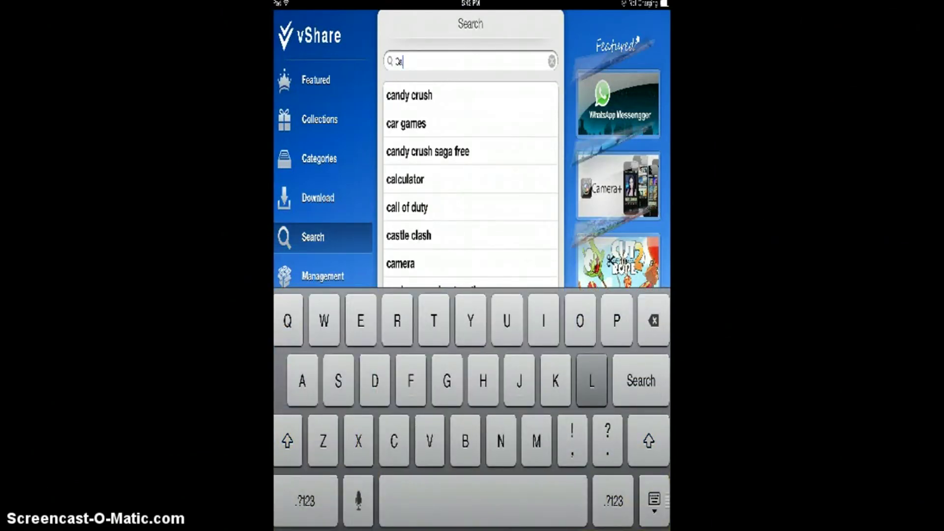
Search call of duty, browse Black Ops Zombies screenshots, and show its download versions.
{"action": "left_click", "coordinate": [407, 207]}
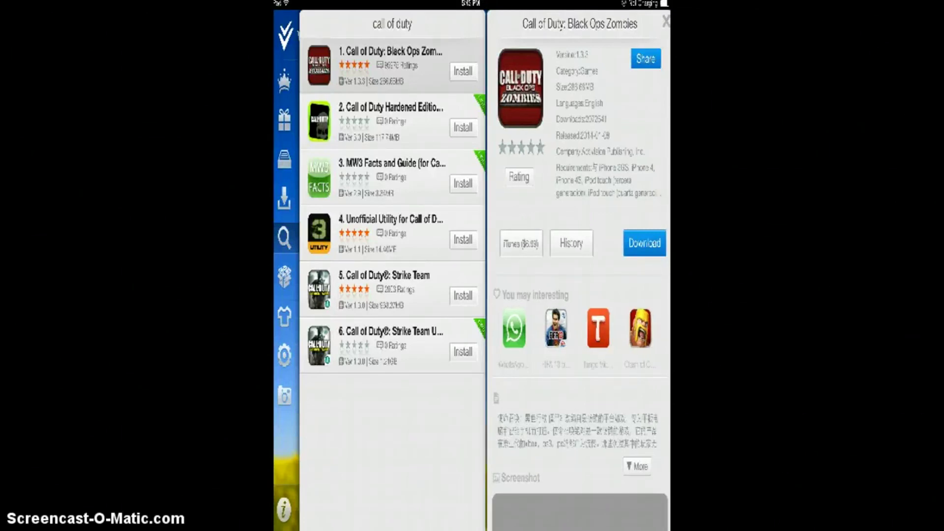
{"action": "scroll", "coordinate": [579, 295], "scroll_direction": "down", "scroll_amount": 5}
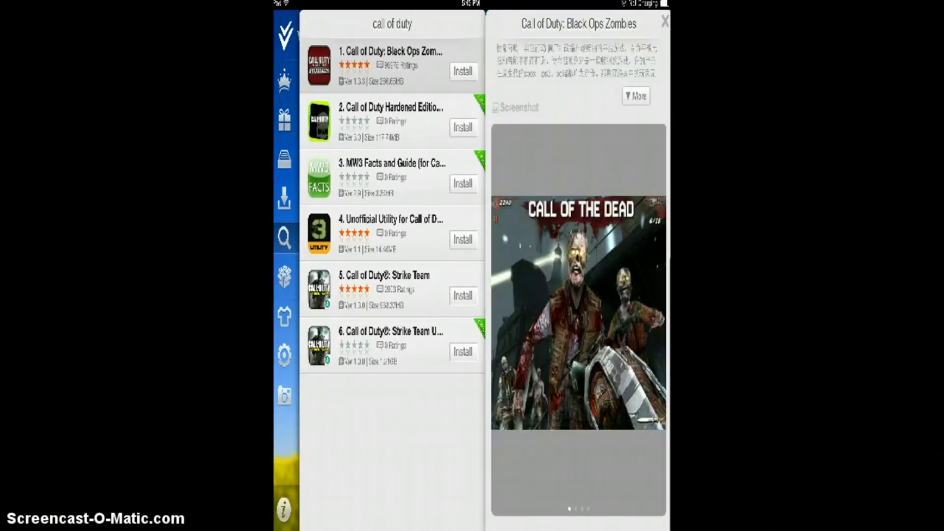
{"action": "left_click_drag", "start_coordinate": [635, 309], "coordinate": [413, 321]}
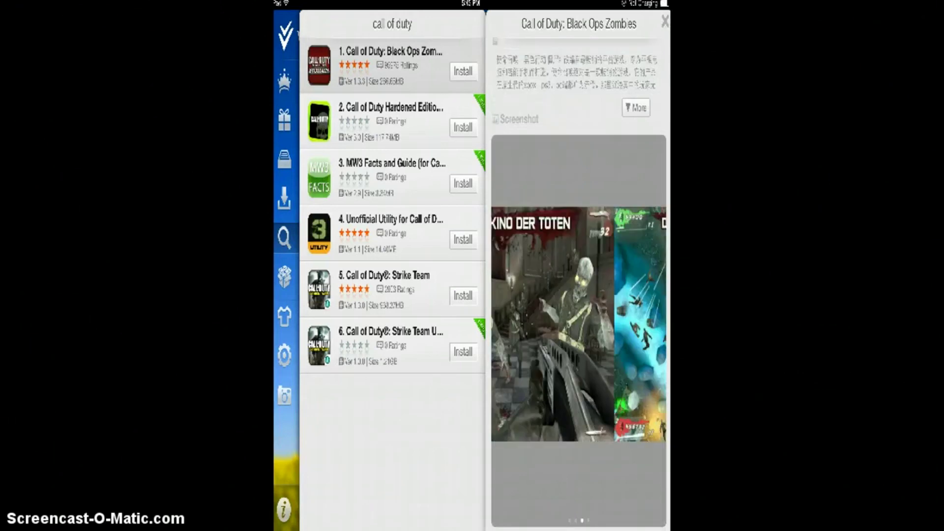
{"action": "scroll", "coordinate": [579, 295], "scroll_direction": "up", "scroll_amount": 5}
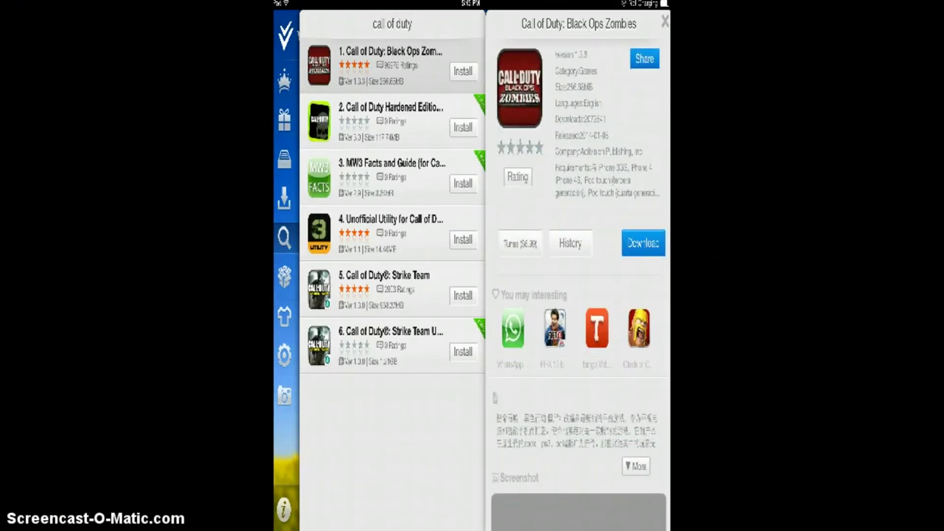
{"action": "left_click", "coordinate": [644, 243]}
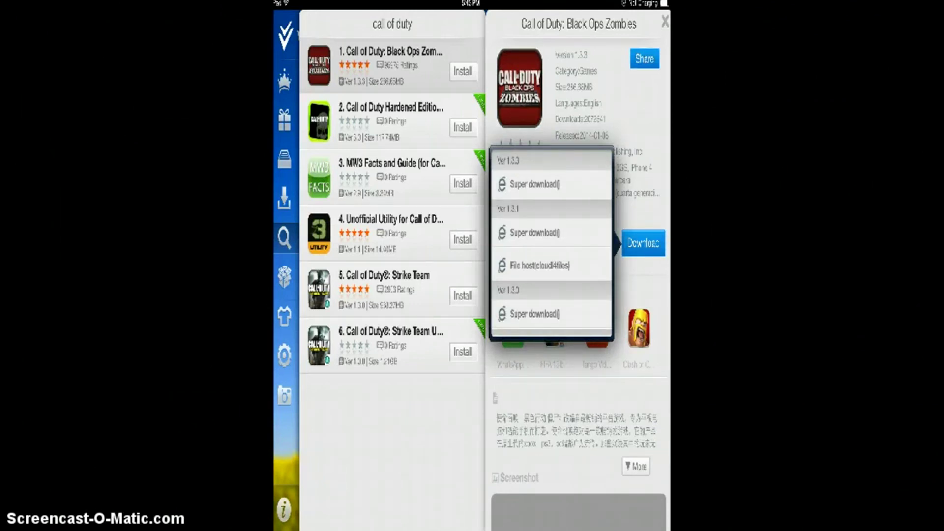
{"action": "scroll", "coordinate": [553, 252], "scroll_direction": "down", "scroll_amount": 3}
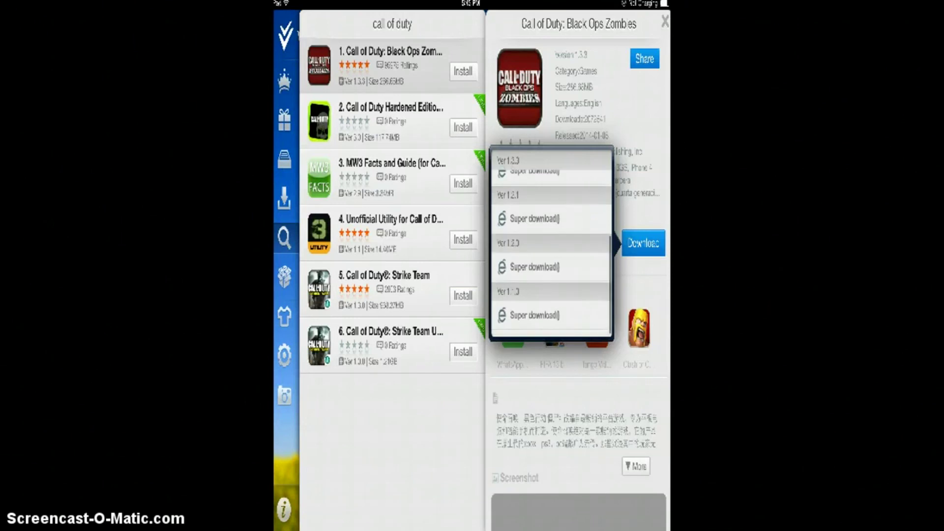